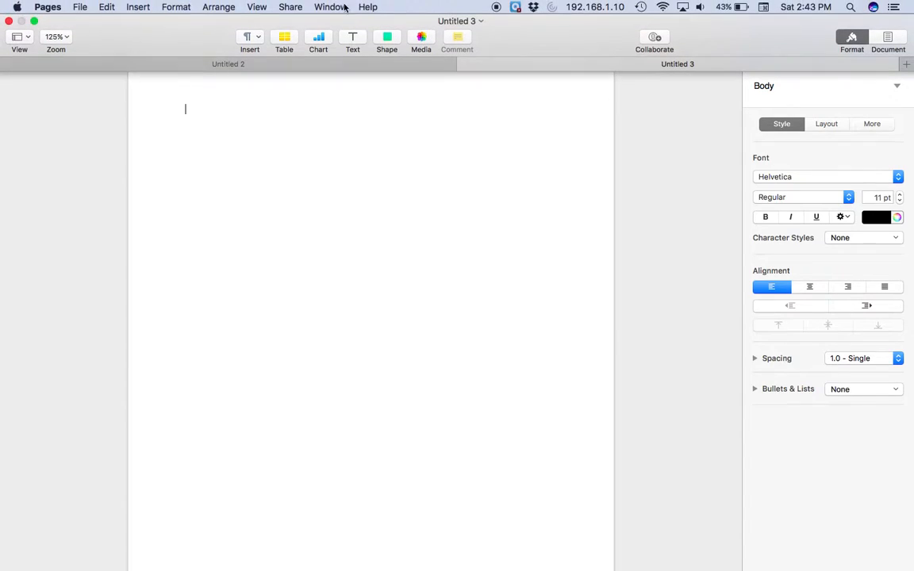
Insert a 3D column chart and rotate it to nearly face-on, about 4.8° in X and 0.7° in Y
left_click(319, 39)
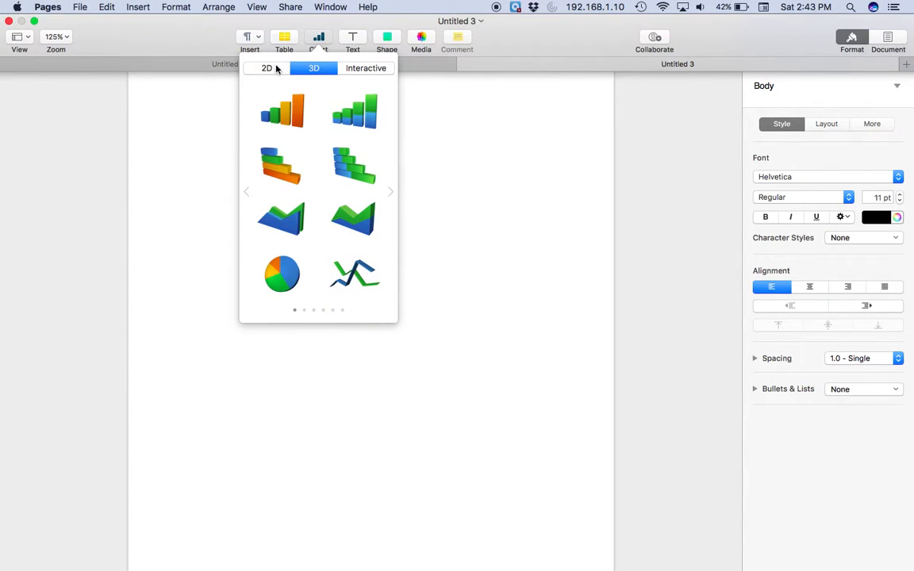
left_click(376, 69)
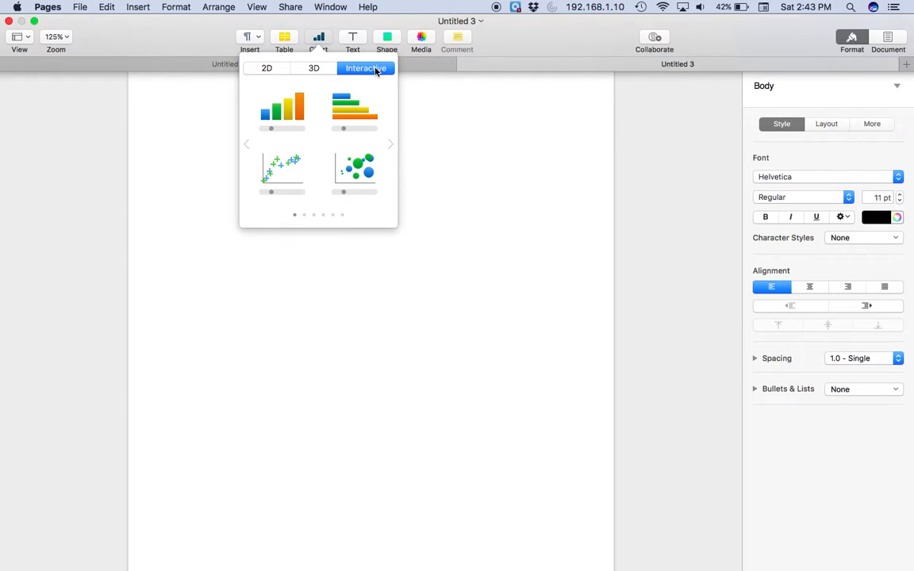
left_click(314, 70)
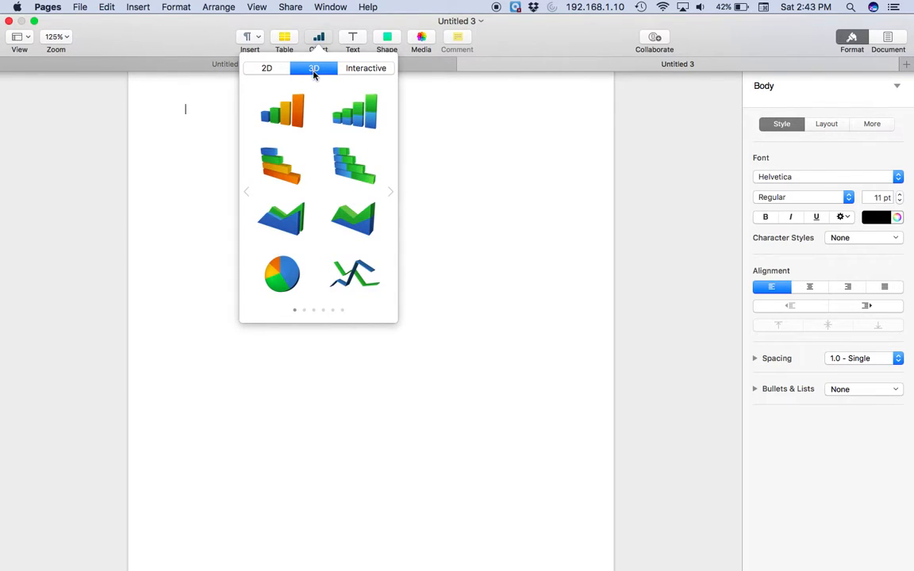
left_click(294, 93)
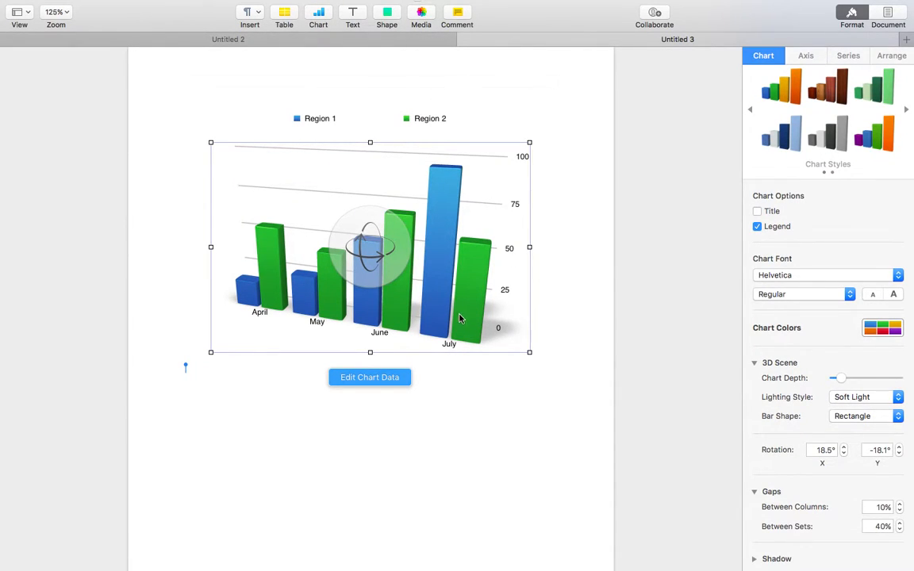
left_click_drag(367, 248, 433, 180)
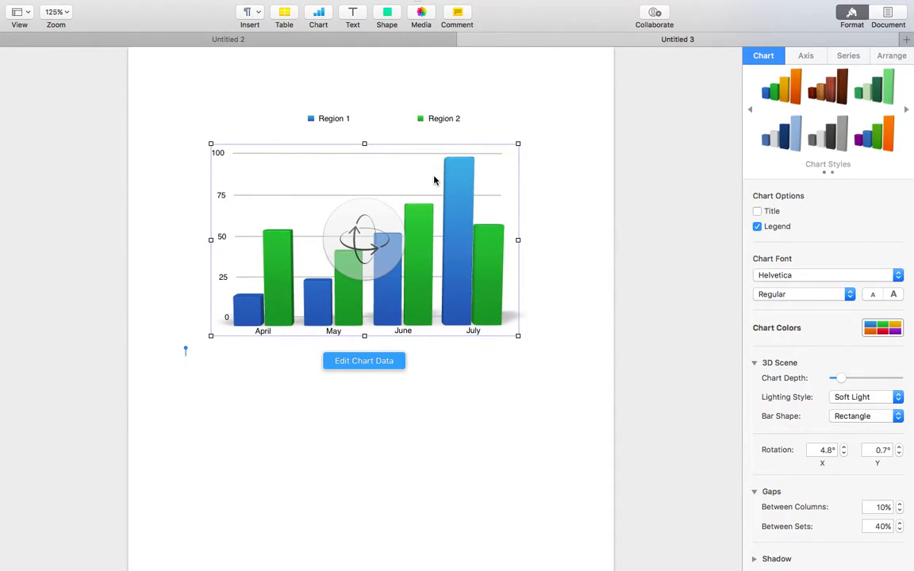
In the chart data, rename the April, May and June columns to Red, Blue and Green
left_click(363, 361)
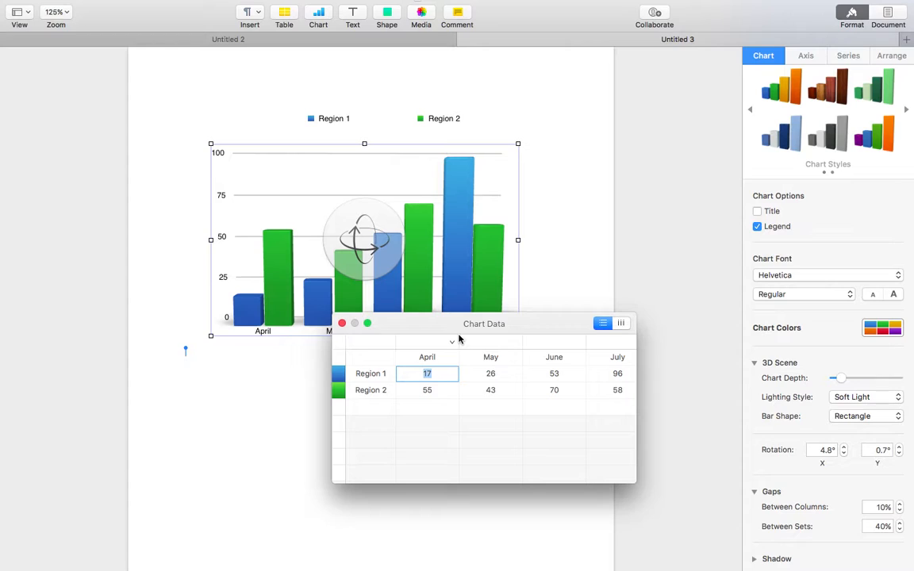
left_click(420, 357)
double_click(420, 358)
type("Red")
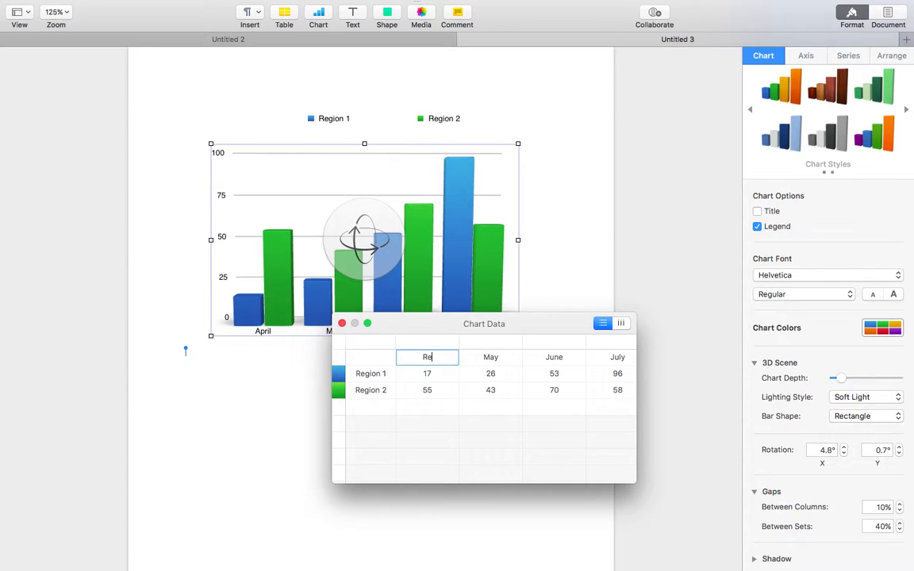
left_click(497, 357)
double_click(496, 358)
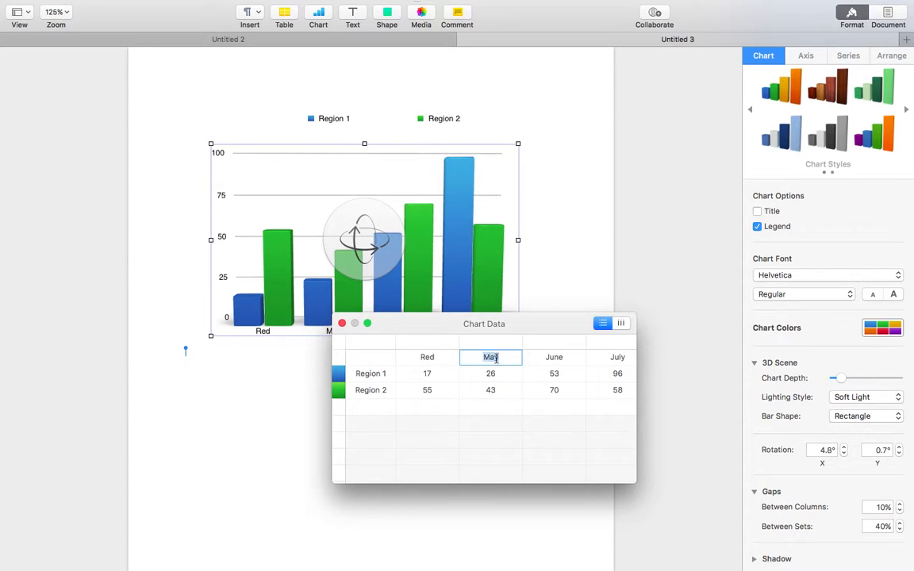
type("lu")
type("lue")
key("Tab")
type("Green")
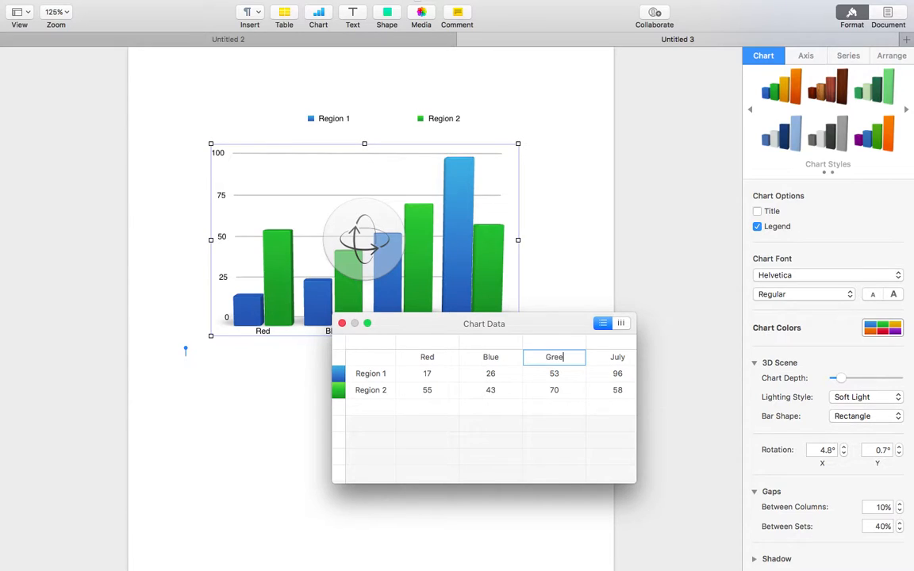
Delete the July column from the chart data
left_click_drag(615, 355, 617, 393)
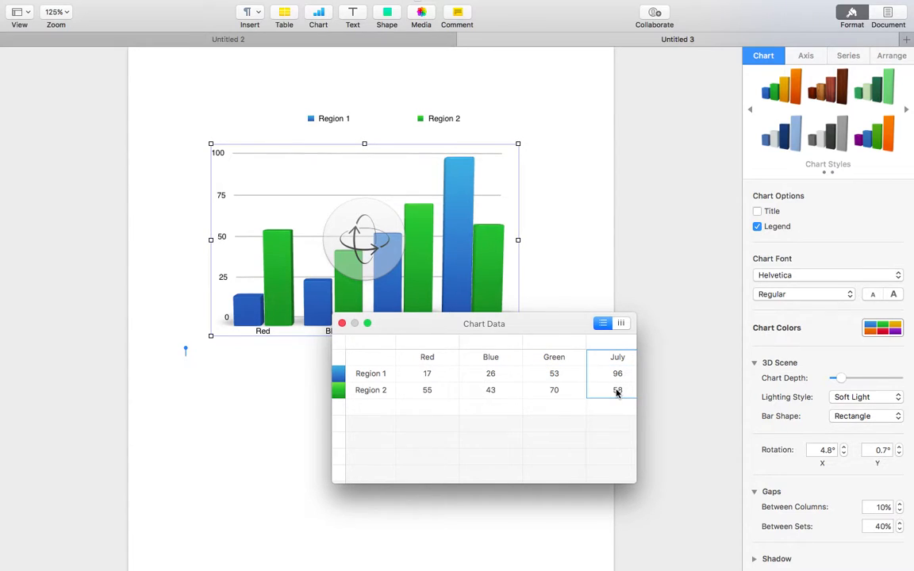
right_click(618, 392)
left_click(635, 415)
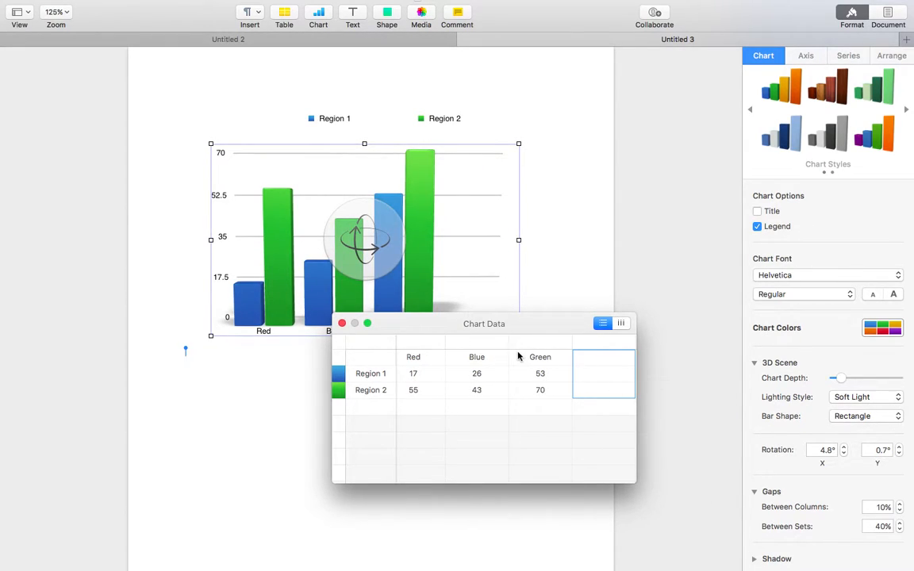
Rename the Region 1 and Region 2 rows of the chart data to Boys and Girls
double_click(367, 374)
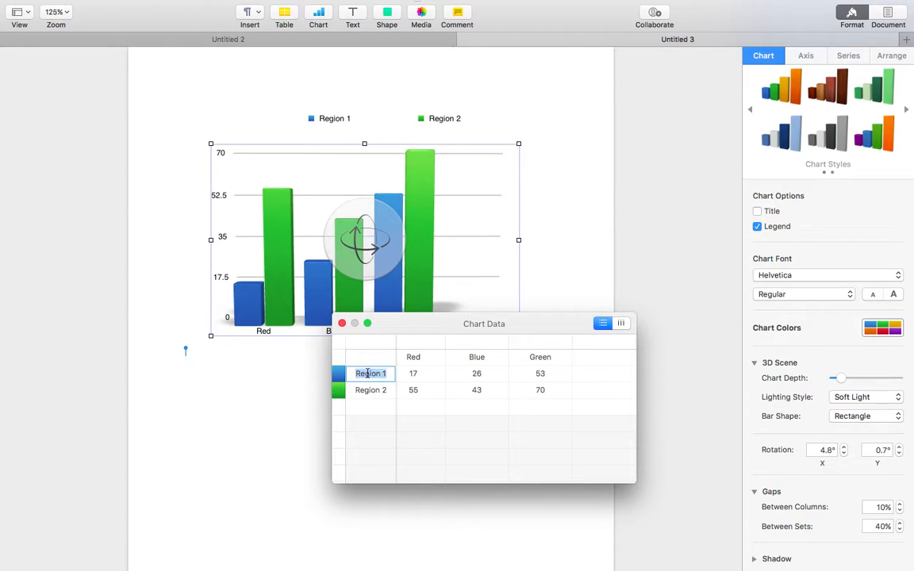
type("Boys")
double_click(378, 393)
type("Girls")
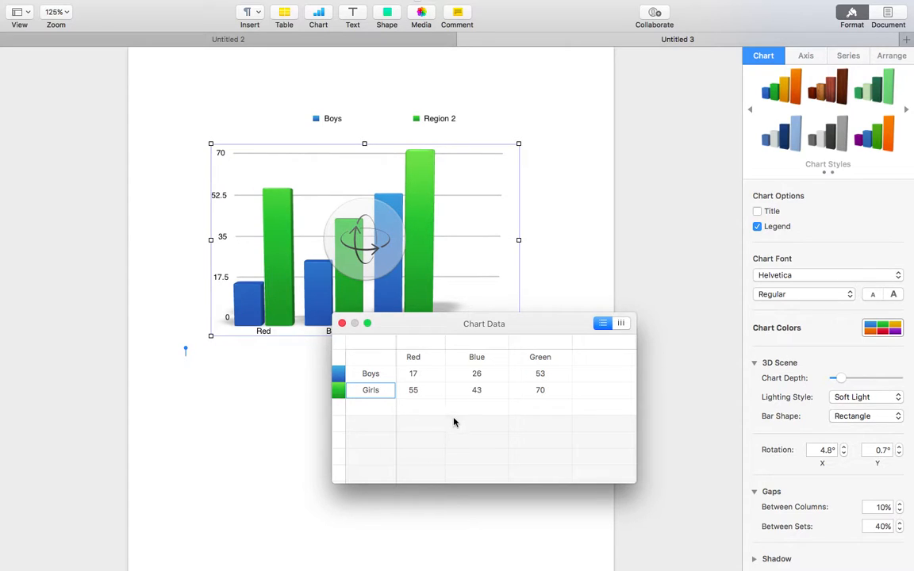
Set the Red values to 7 for Boys and 4 for Girls, and the Blue values to 6 and 2
double_click(426, 373)
type("7")
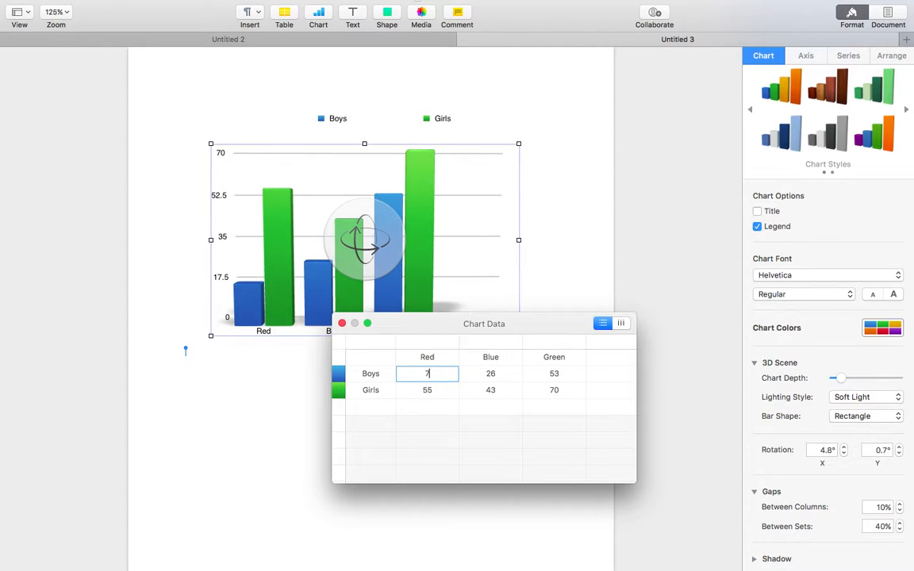
double_click(428, 391)
type("4")
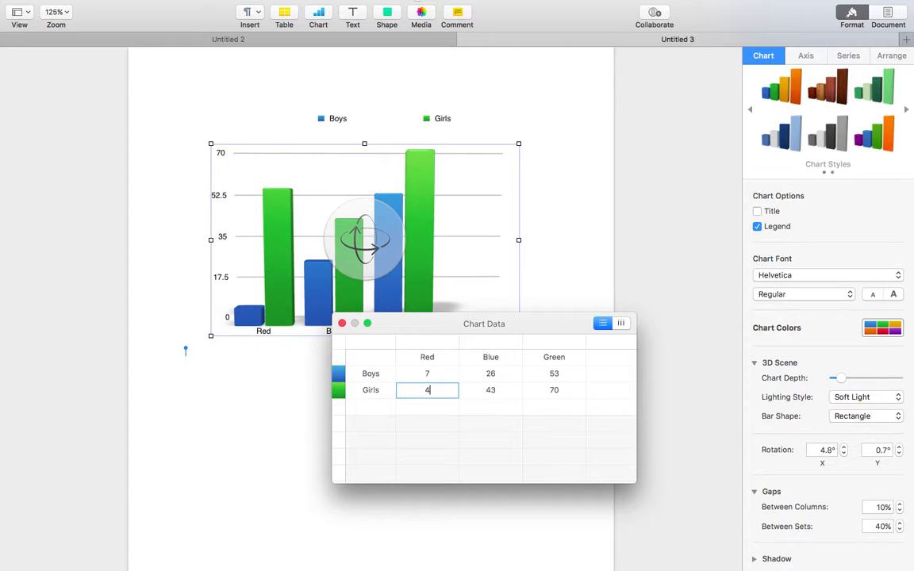
left_click(491, 376)
double_click(491, 375)
type("6")
left_click(488, 391)
type("2")
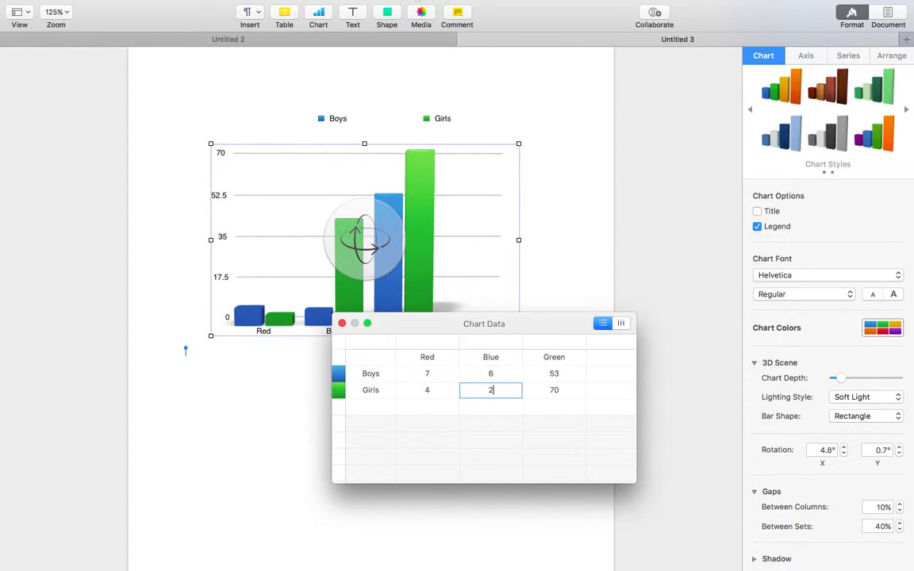
Set the Green values to 9 for Boys and 6 for Girls, and close the chart data editor
left_click(558, 374)
double_click(558, 375)
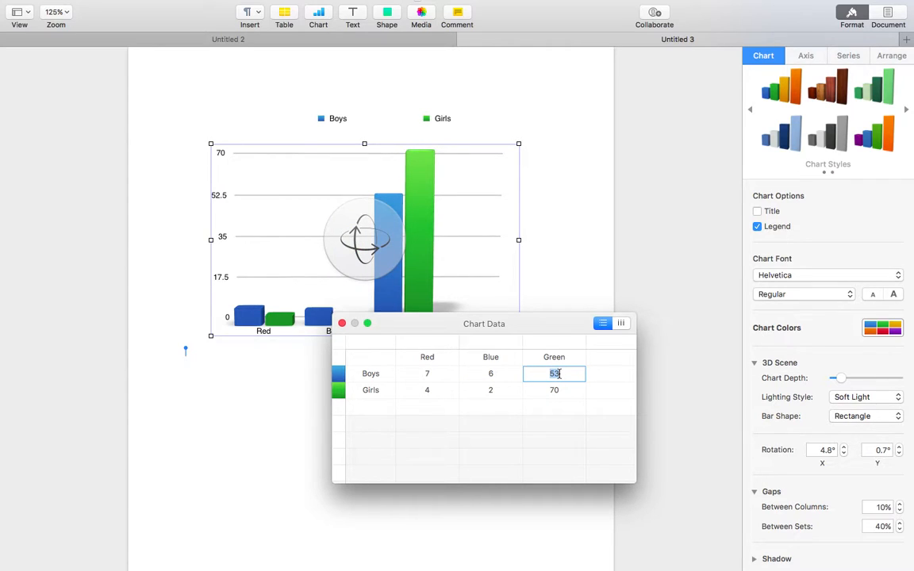
type("9")
left_click(553, 390)
type("6")
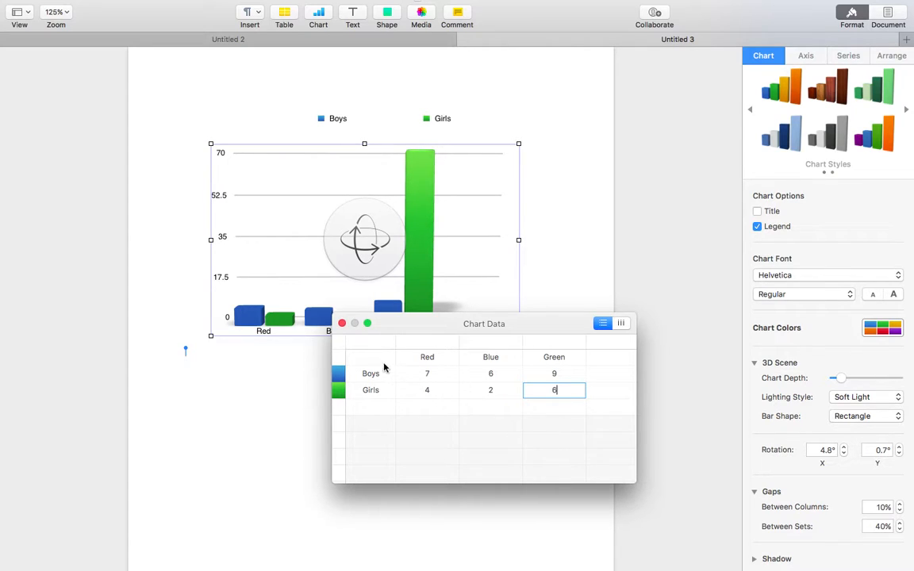
left_click(341, 323)
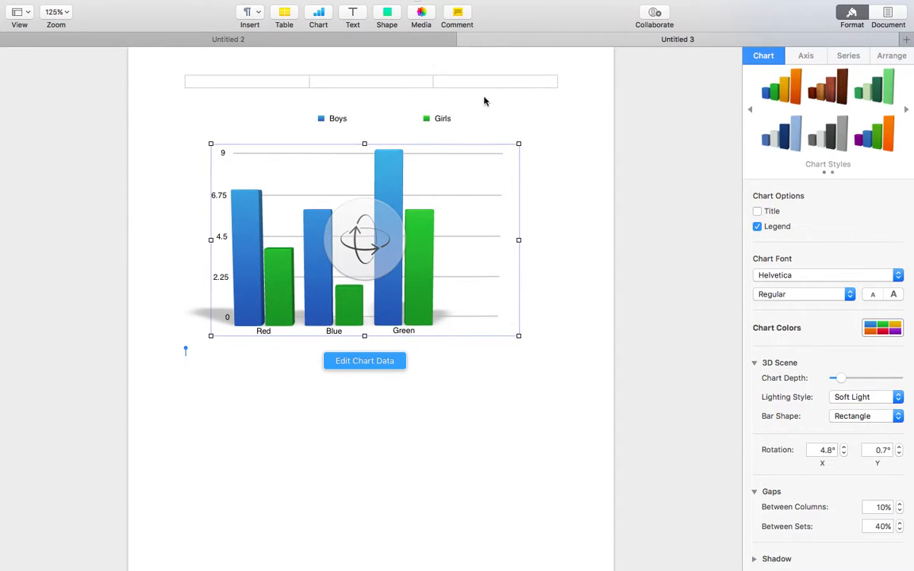
Show the chart title and change its text to "Our Favorite Colors"
left_click(757, 211)
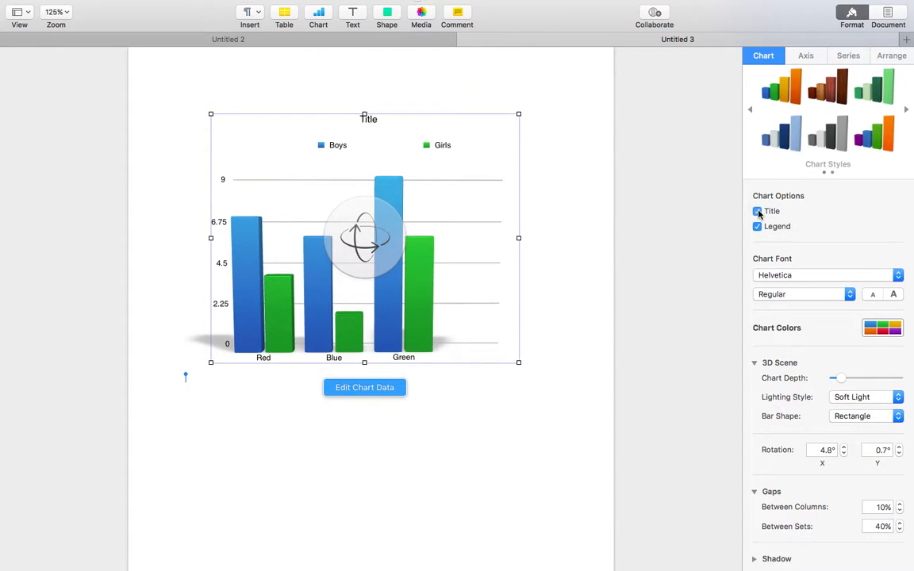
left_click(374, 122)
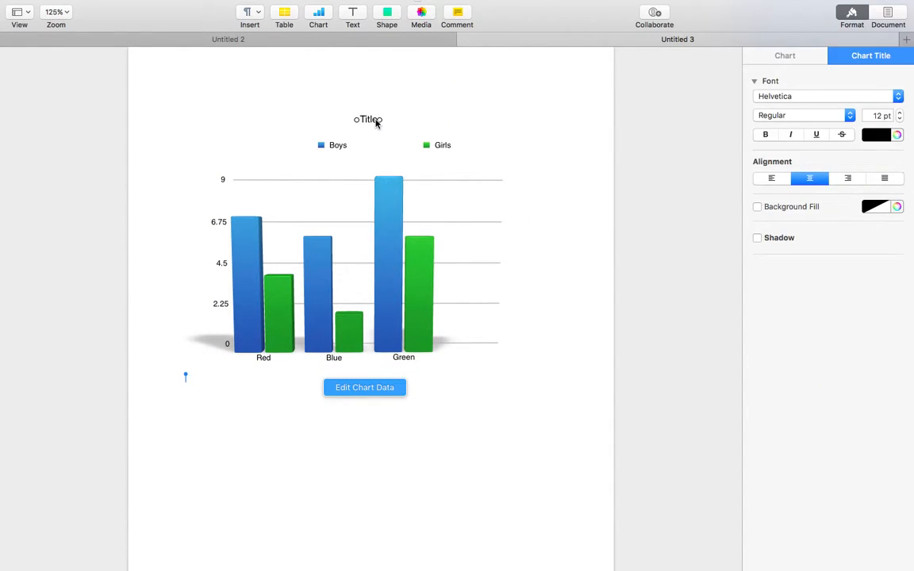
double_click(371, 119)
type("Our Favo")
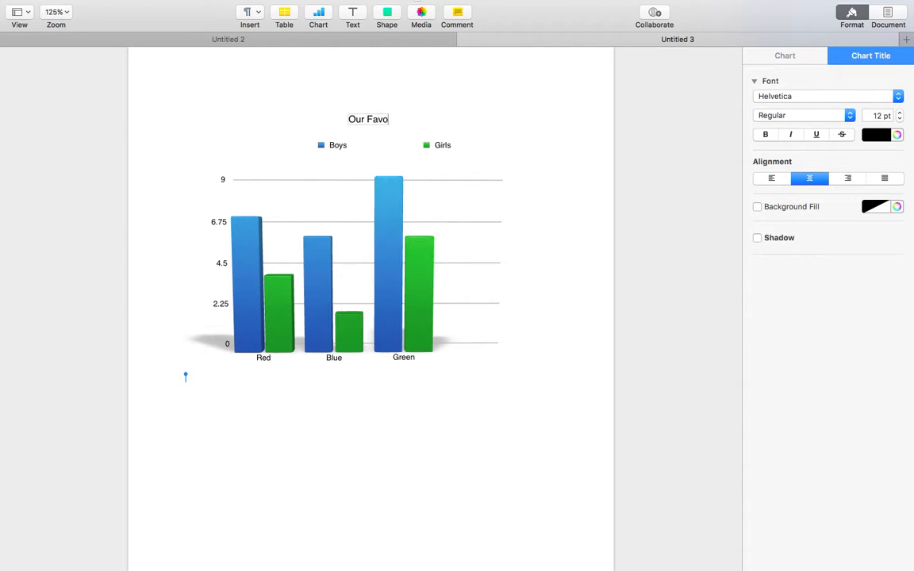
type("rite Colors")
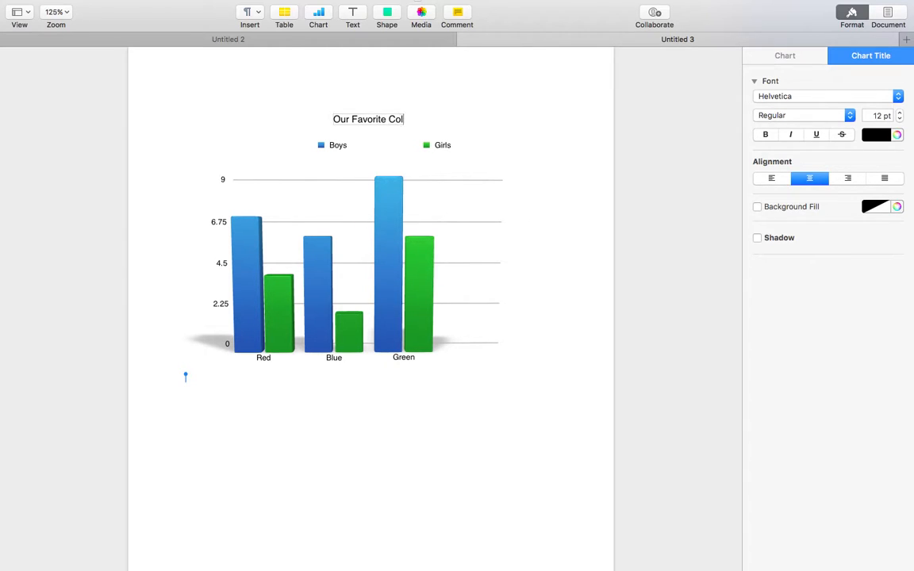
left_click(401, 138)
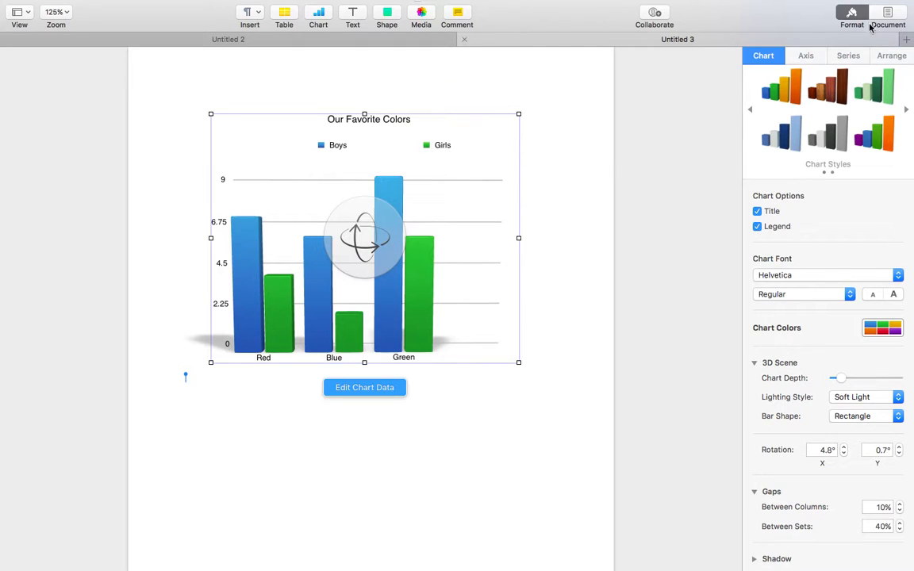
Show the axis name for the value (Y) axis and change it to "Number of students"
left_click(807, 56)
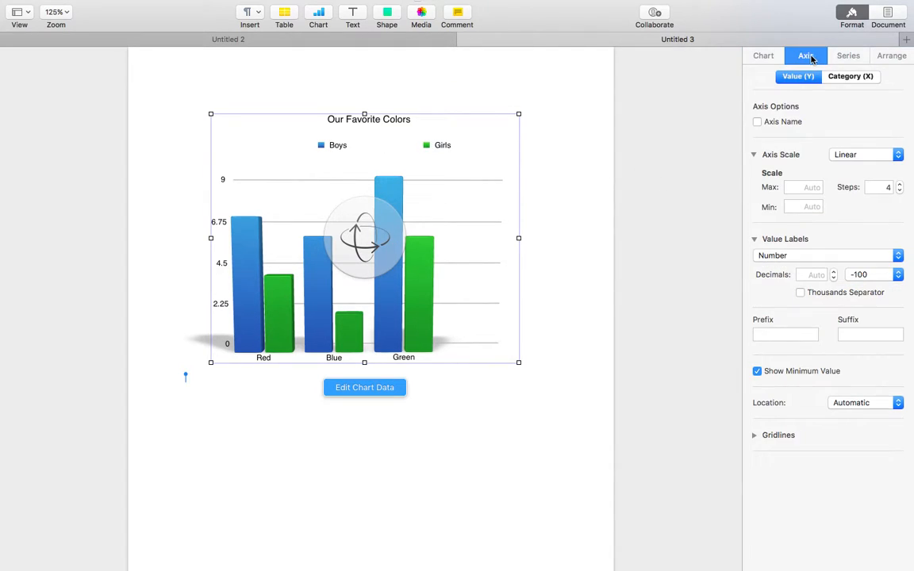
left_click(757, 122)
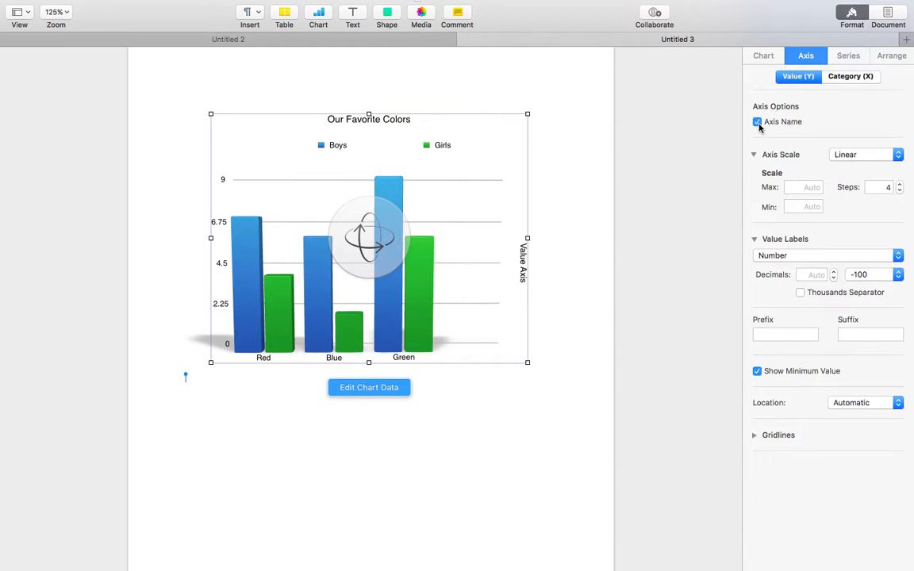
double_click(524, 274)
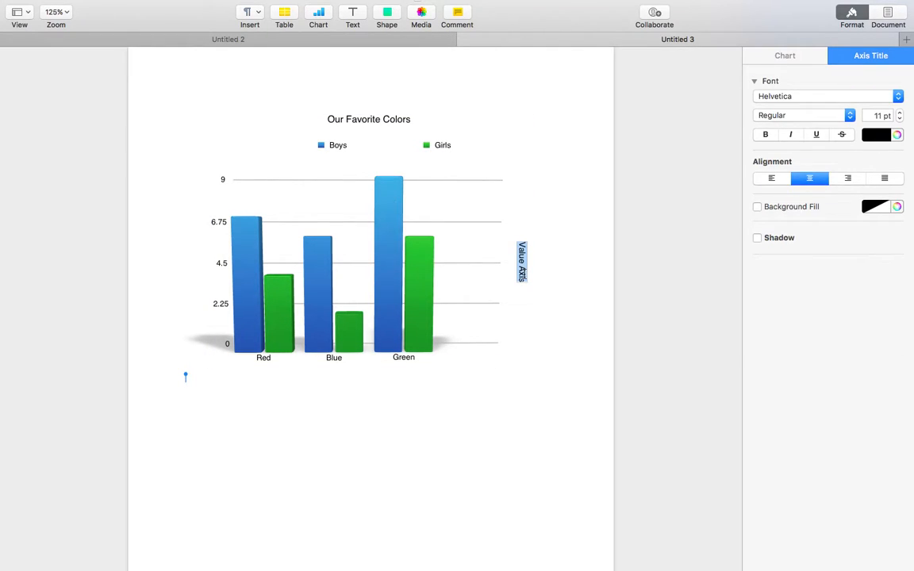
type("Number of students")
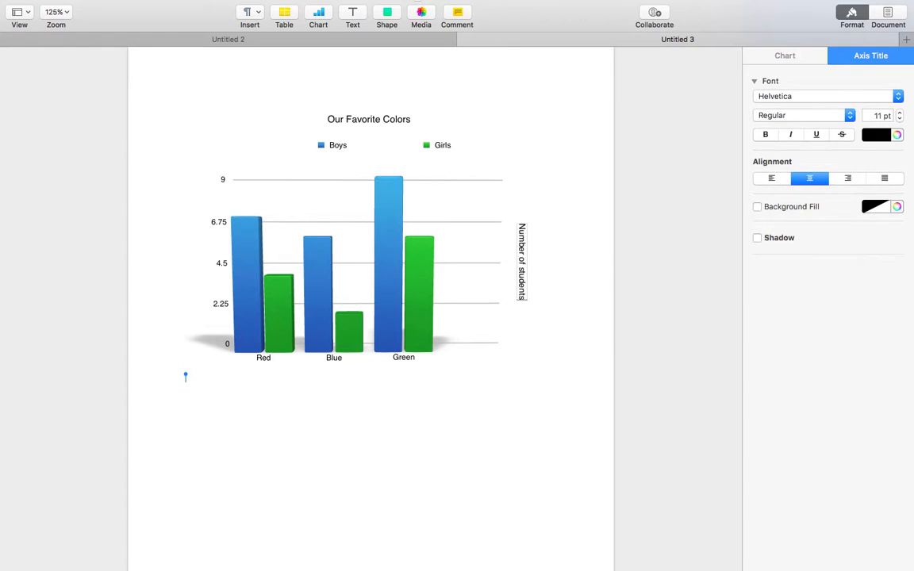
left_click(408, 414)
left_click_drag(526, 286, 524, 287)
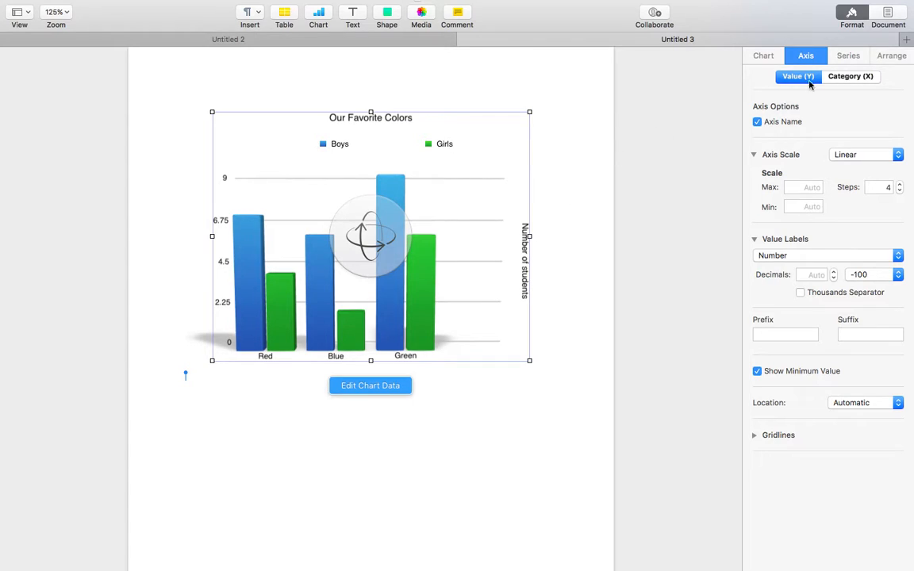
Show the axis name for the category (X) axis and change it to "Color Choices"
left_click(850, 76)
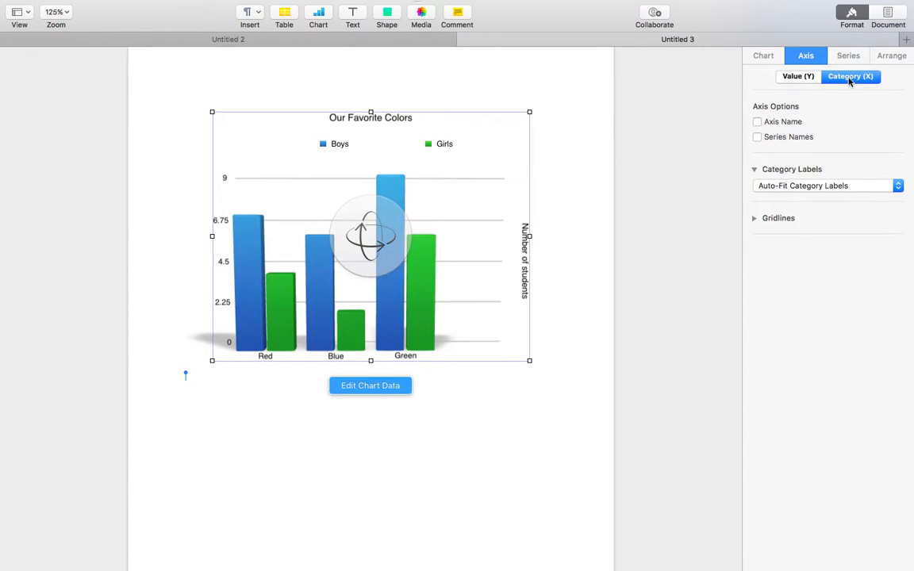
left_click(757, 122)
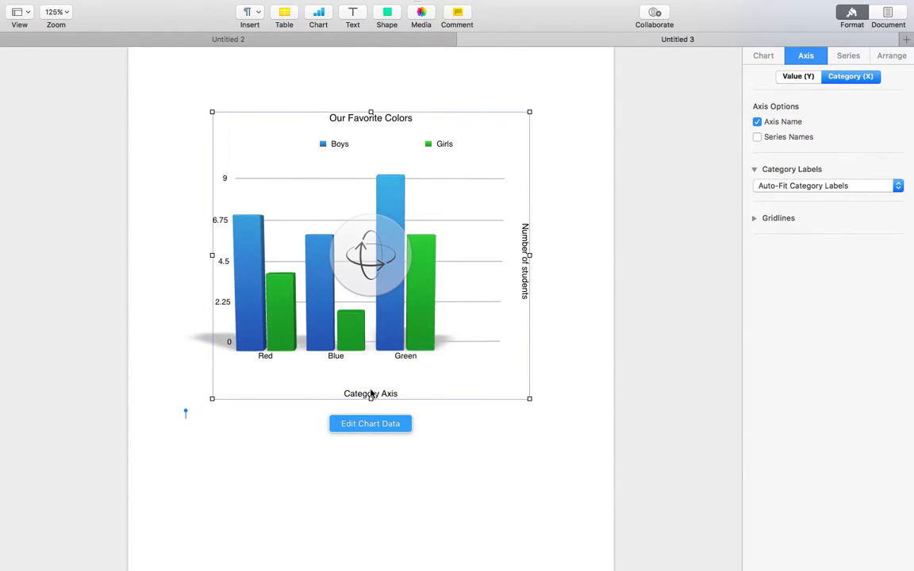
left_click(371, 395)
double_click(372, 395)
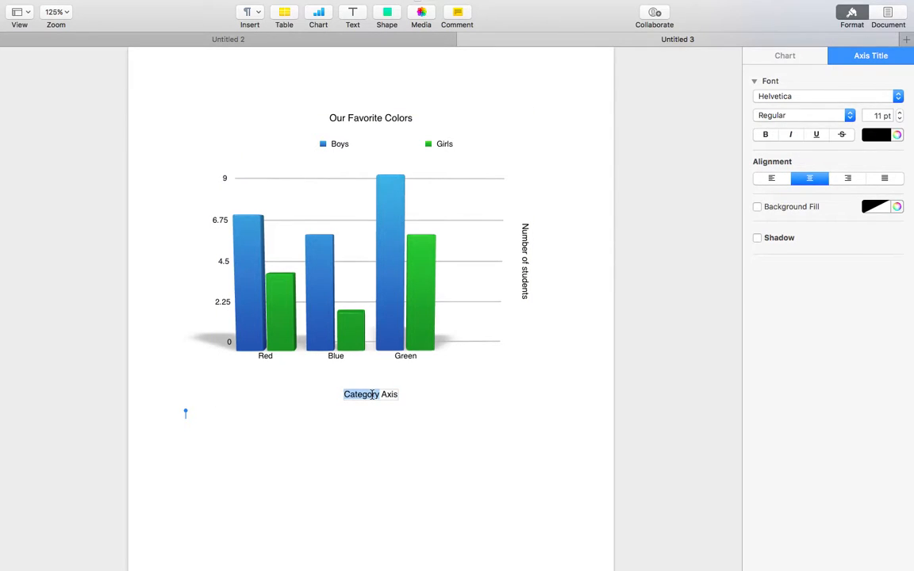
left_click_drag(396, 394, 341, 394)
type("Color C")
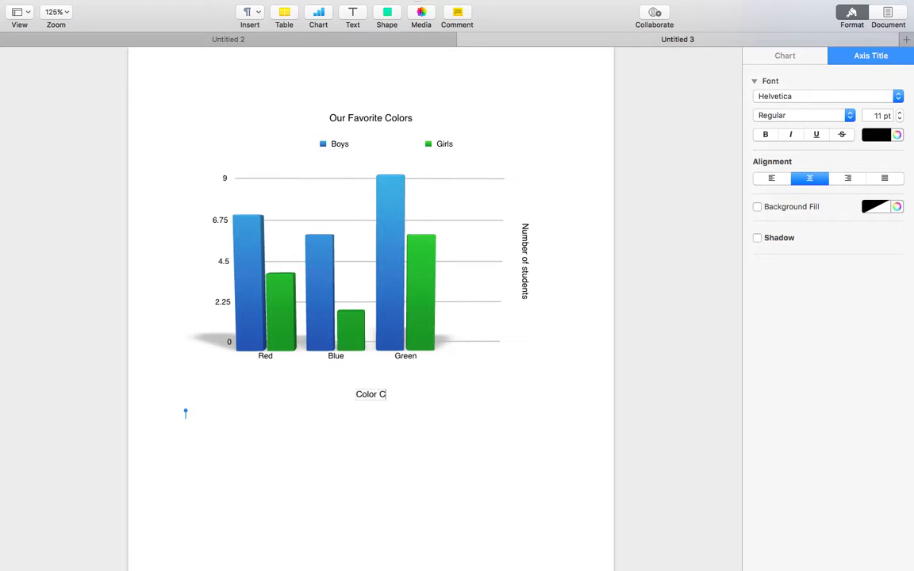
type("hoices")
left_click(480, 453)
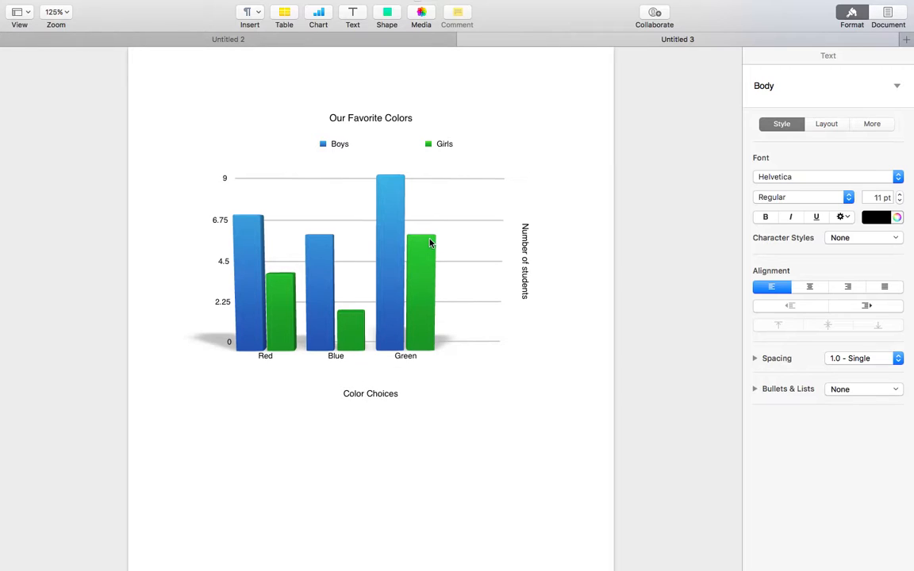
left_click(430, 306)
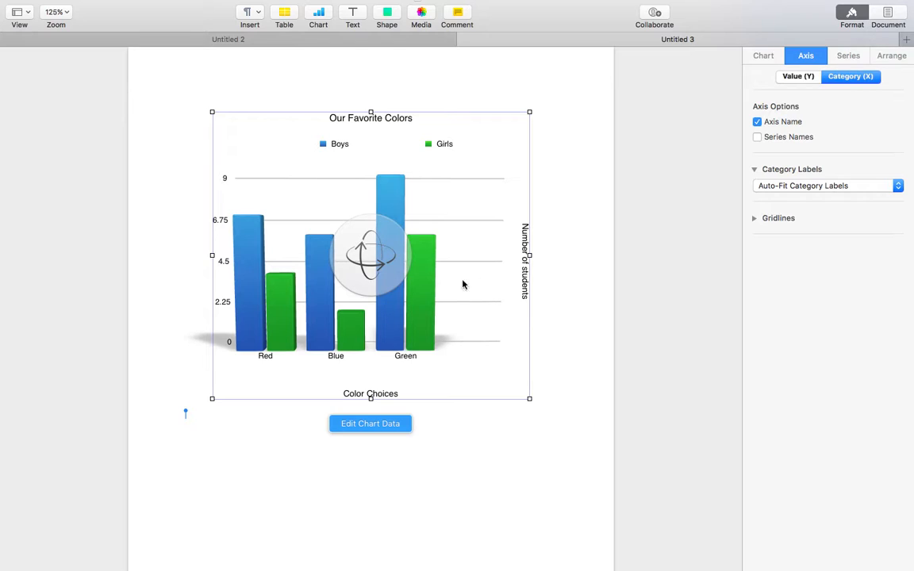
Change the fill of the Girls columns to the golden yellow from the current chart colors
left_click(425, 300)
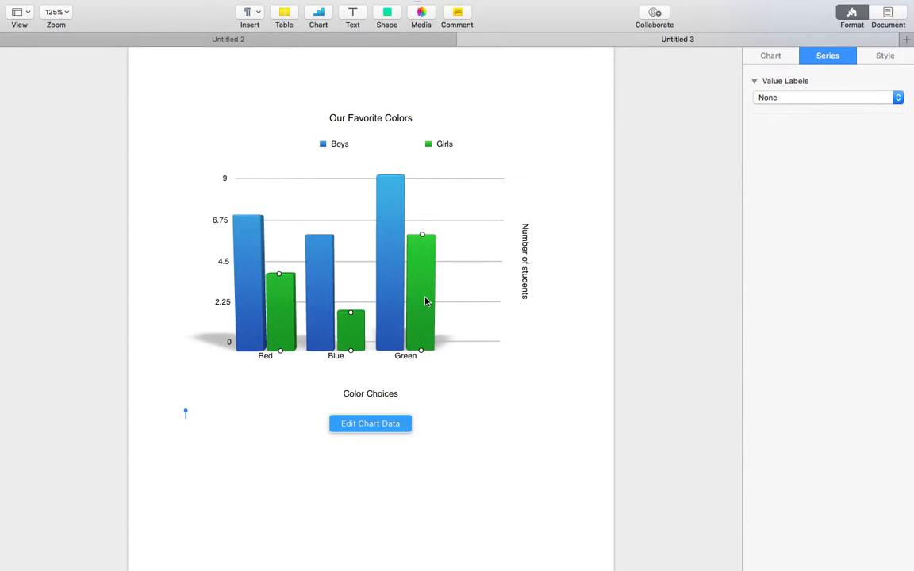
left_click(881, 56)
left_click(897, 82)
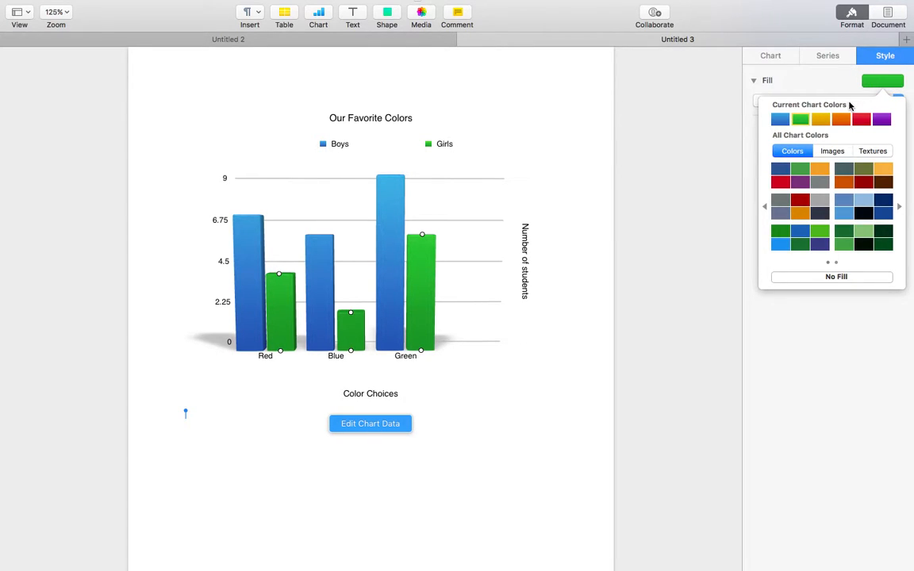
left_click(840, 119)
left_click(817, 119)
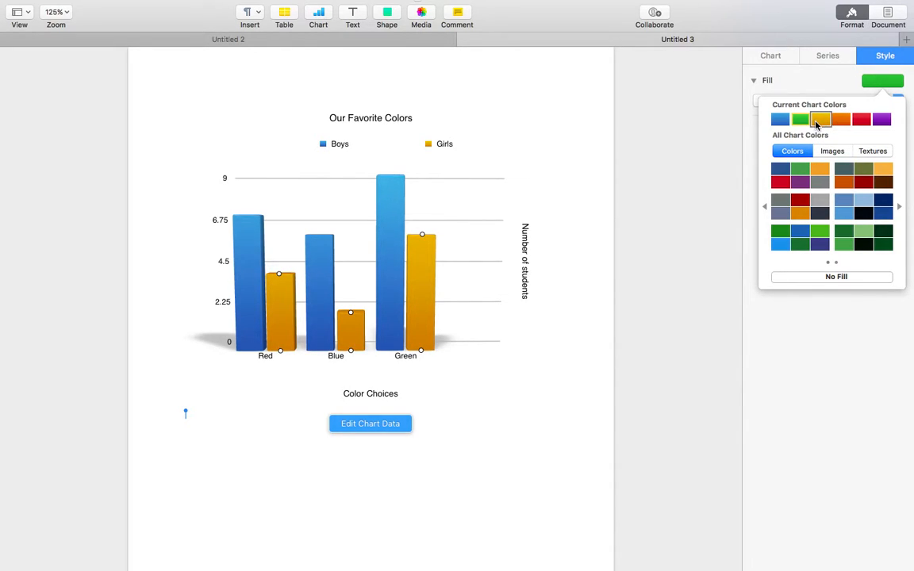
left_click(817, 120)
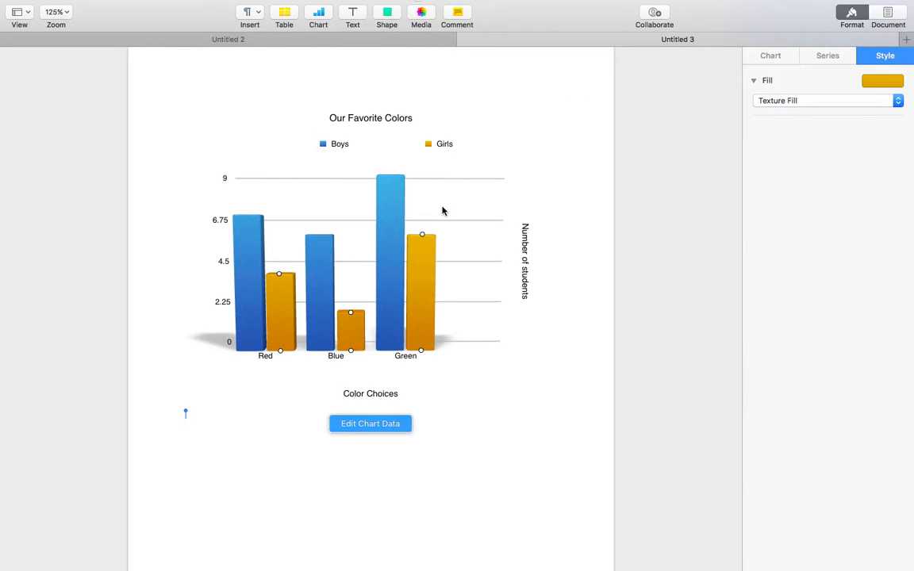
Change the fill of the Boys columns to the purple from the current chart colors, and deselect the chart
left_click(389, 240)
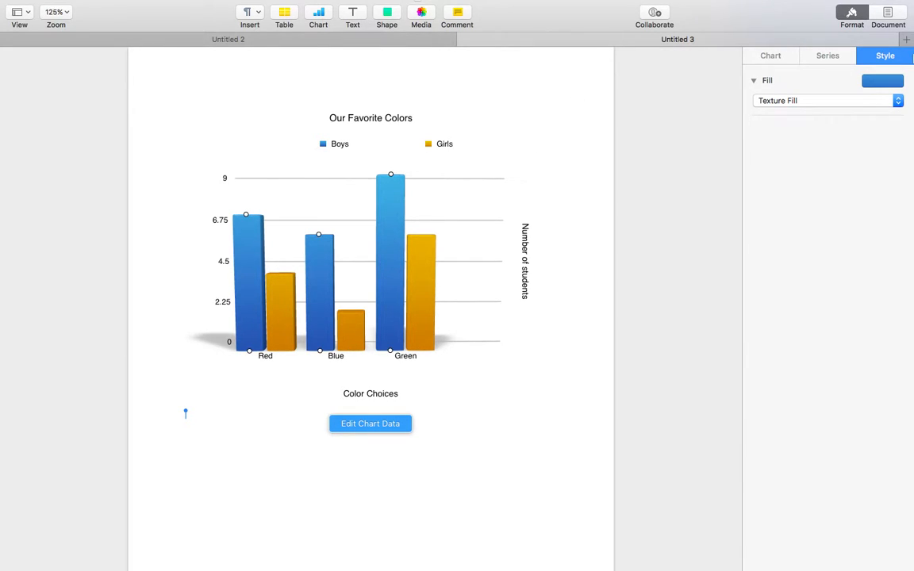
left_click(882, 80)
left_click(861, 120)
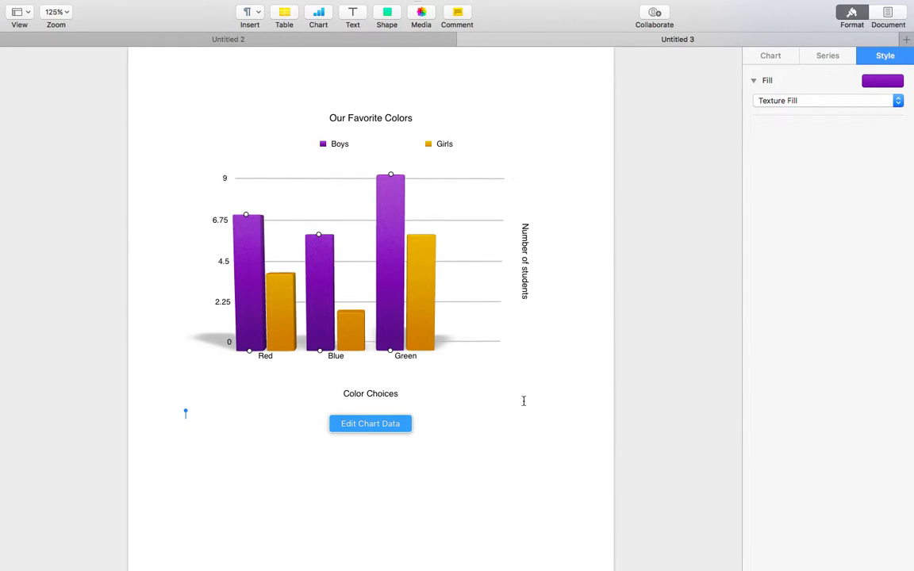
left_click(571, 420)
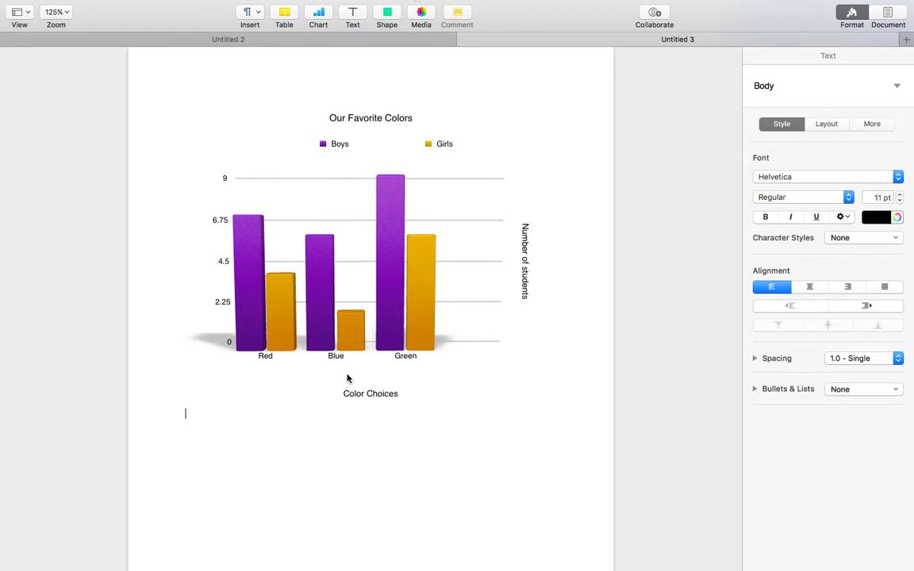
Set the favorite colors chart's gap between columns to 60%
left_click(375, 242)
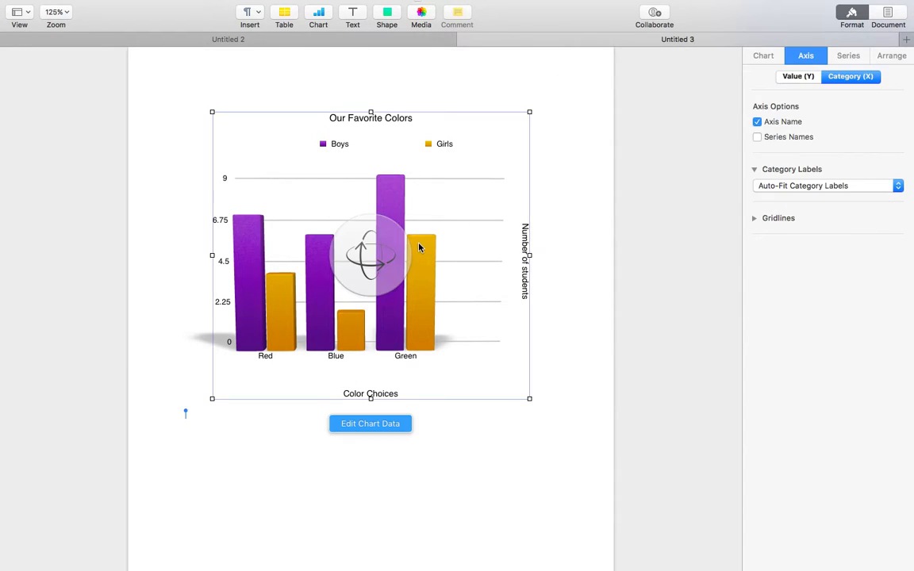
left_click(764, 56)
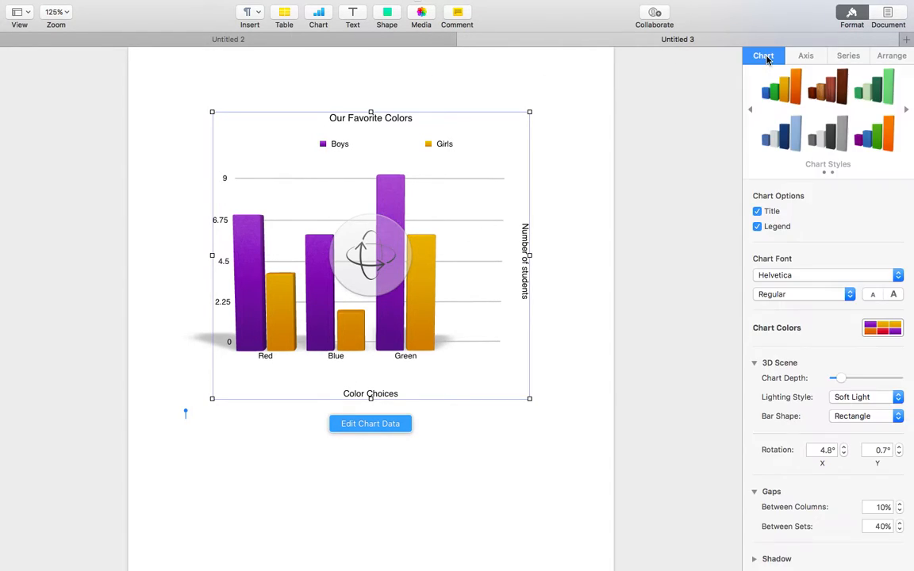
left_click(899, 505)
left_click(898, 504)
left_click(900, 505)
left_click(900, 504)
left_click(899, 505)
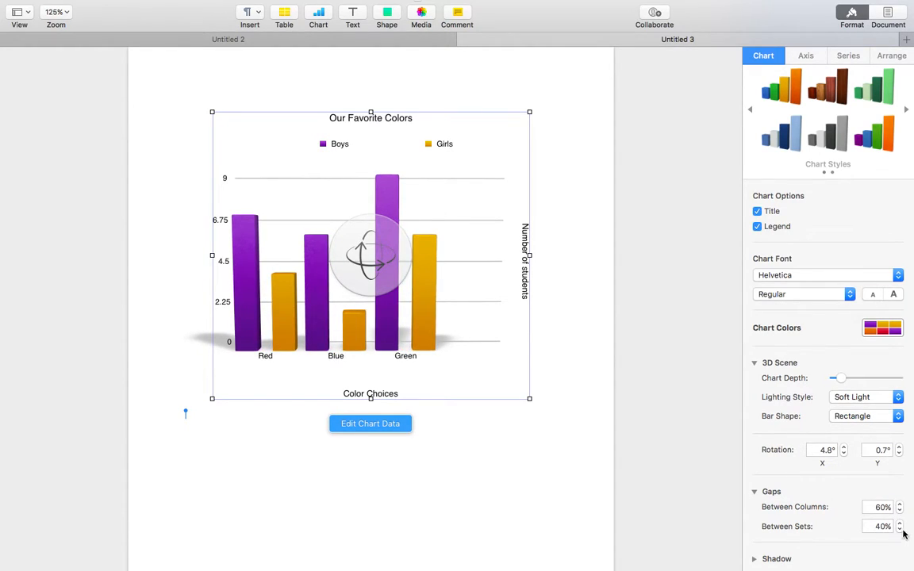
Set the chart's gap between sets to 90%
left_click(899, 524)
left_click(899, 524)
left_click(900, 525)
left_click(900, 524)
left_click(899, 524)
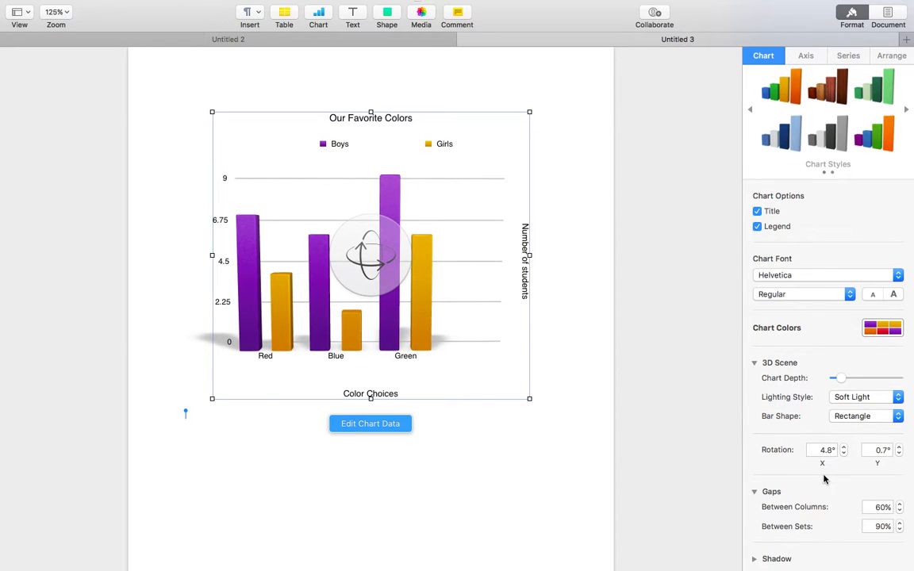
Change the chart type to 3D Bar
scroll(824, 482, "down", 3)
left_click(898, 548)
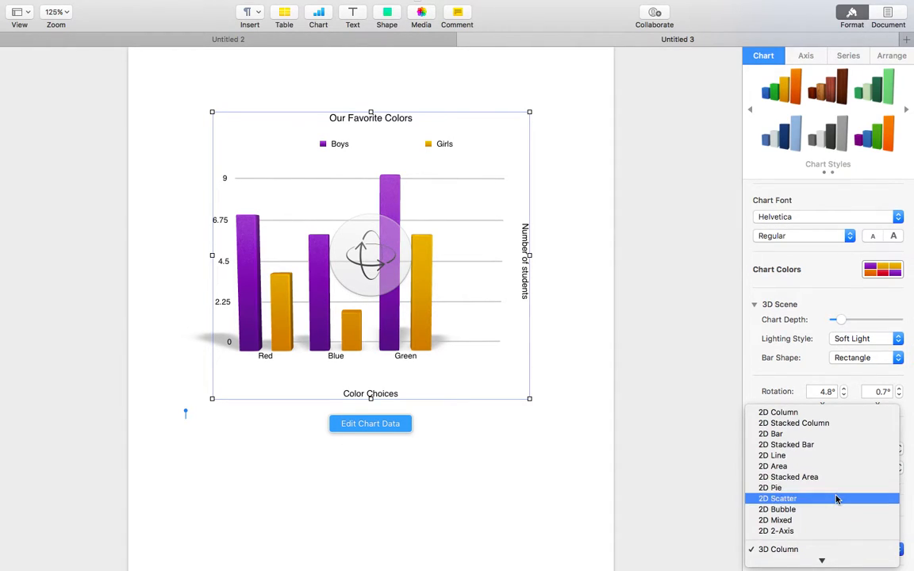
scroll(841, 498, "down", 5)
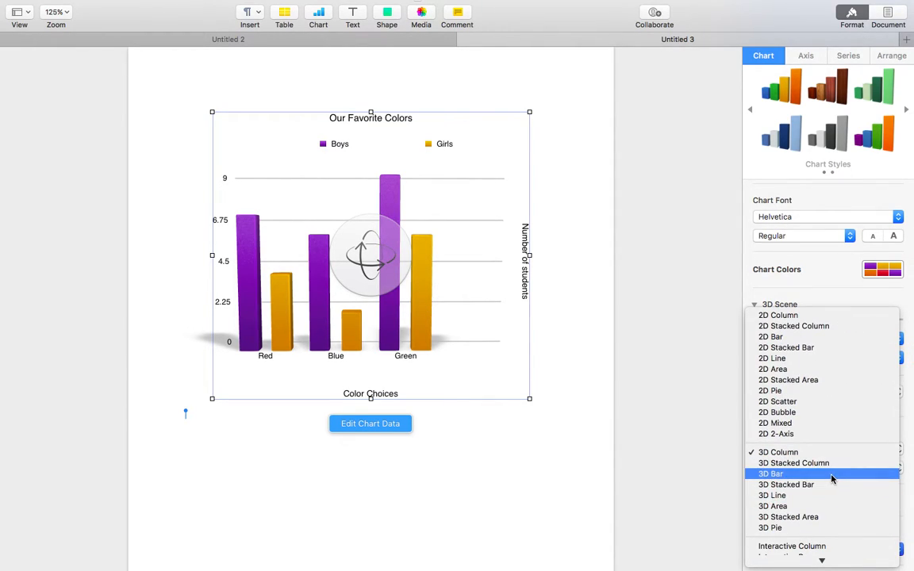
left_click(831, 475)
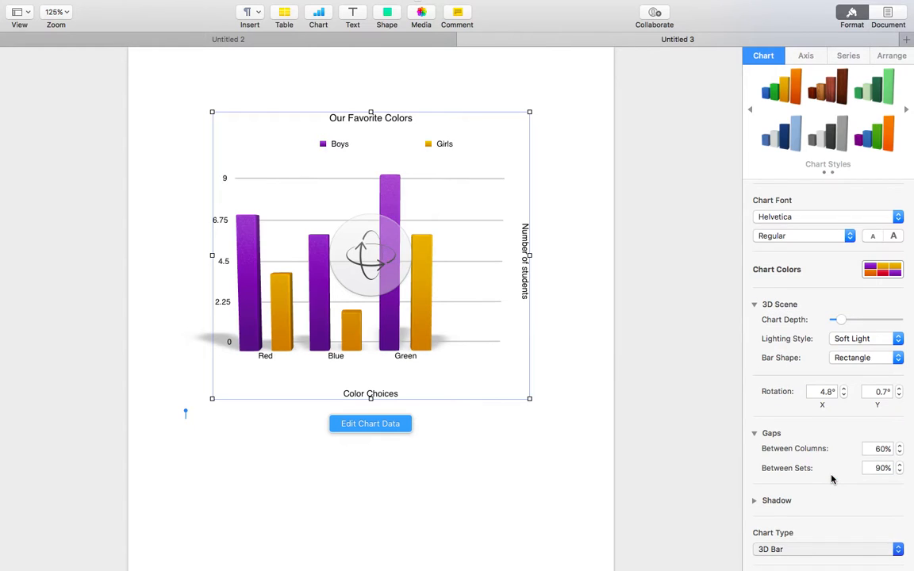